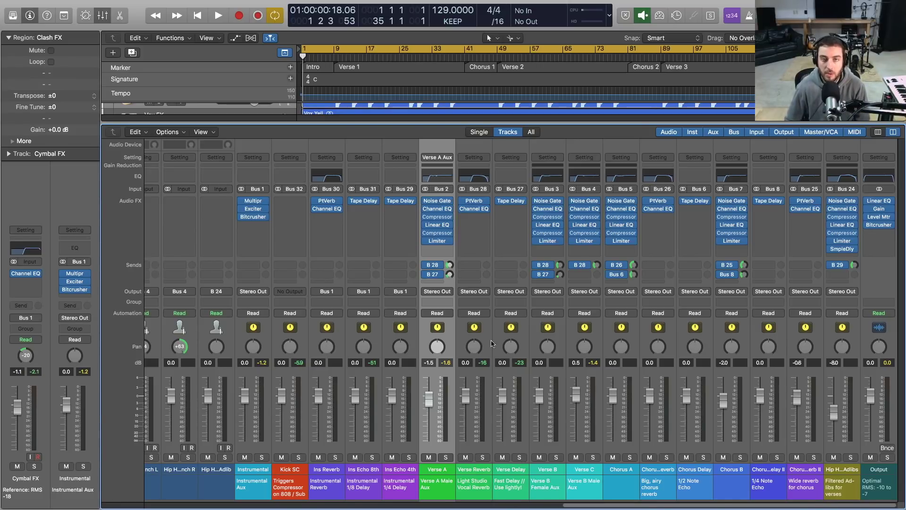
# Copy the Verse A Aux channel strip setting and paste it in full onto Verse B.
pyautogui.moveTo(587, 506); pyautogui.dragTo(670, 508)
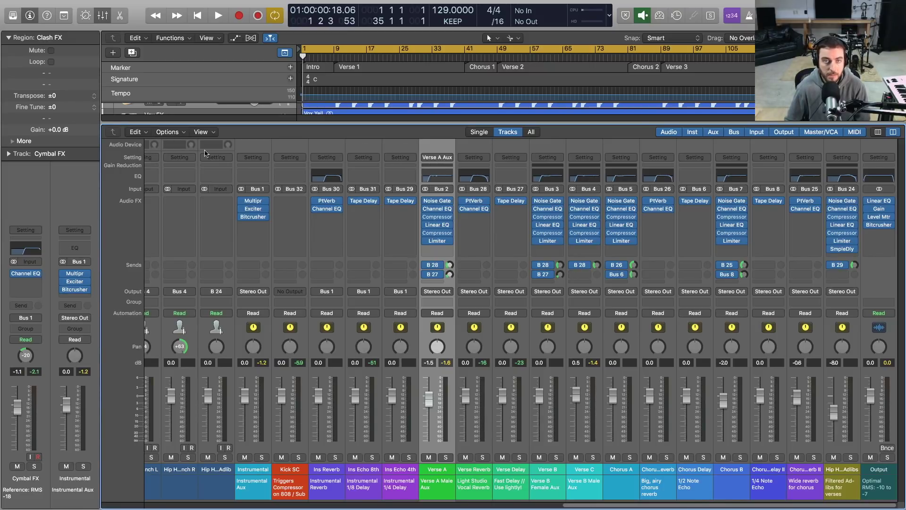
pyautogui.click(442, 160)
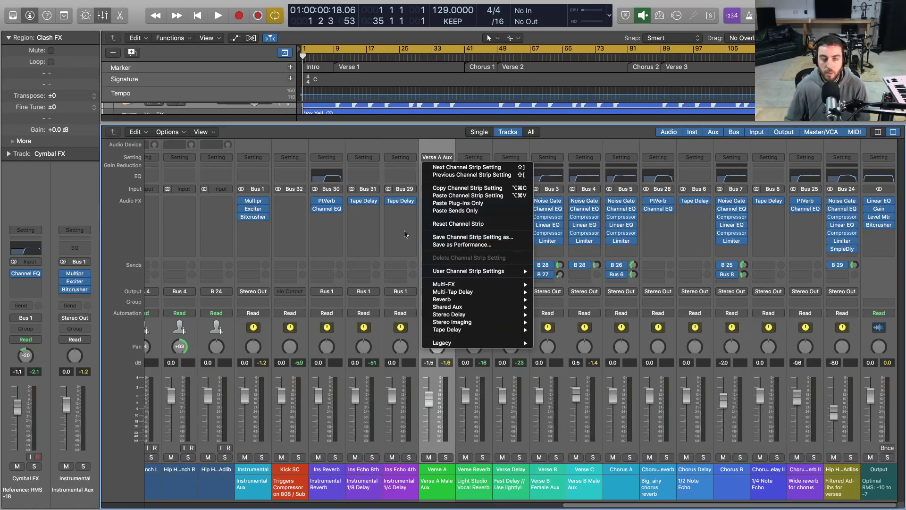
pyautogui.click(460, 195)
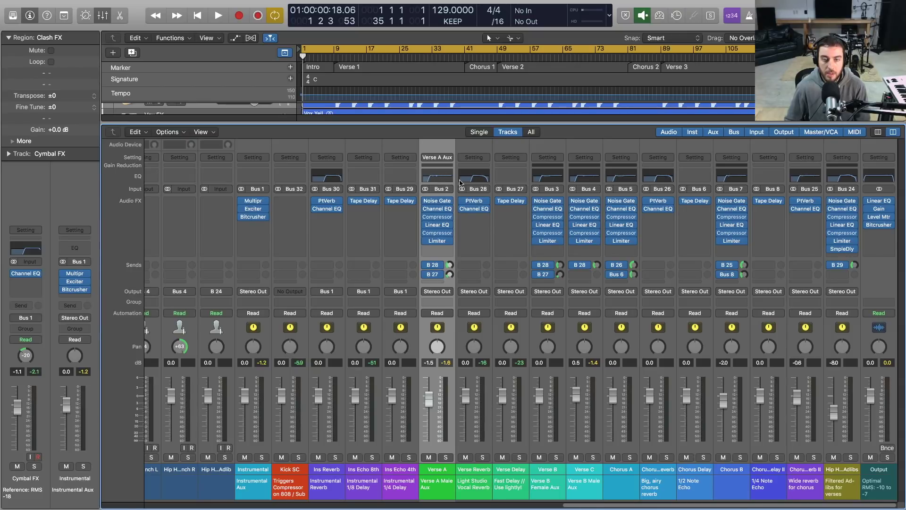
pyautogui.click(555, 159)
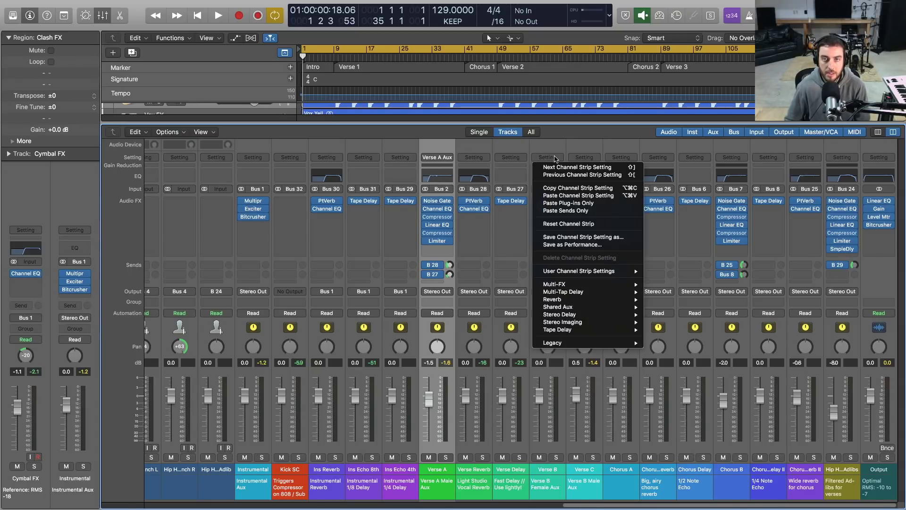
pyautogui.click(577, 195)
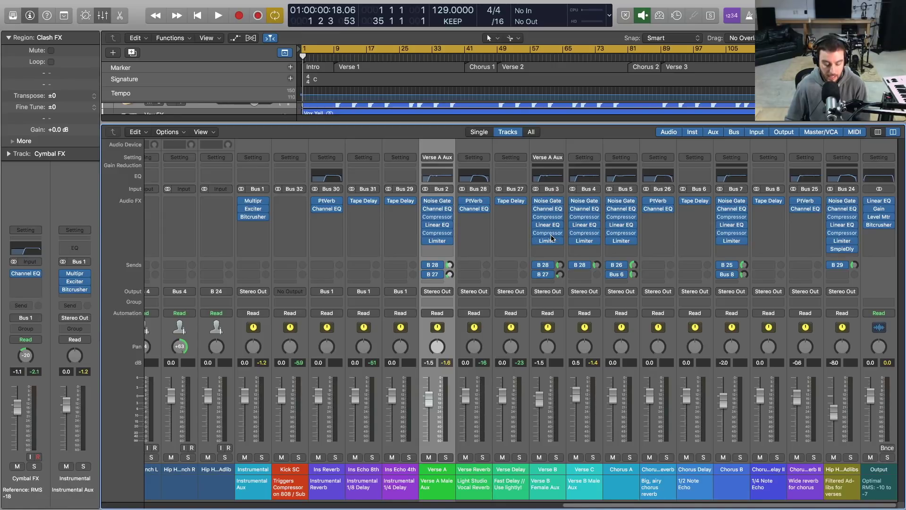
# Paste only the Verse A Aux plug-in chain onto Verse B, leaving its sends alone.
pyautogui.click(551, 161)
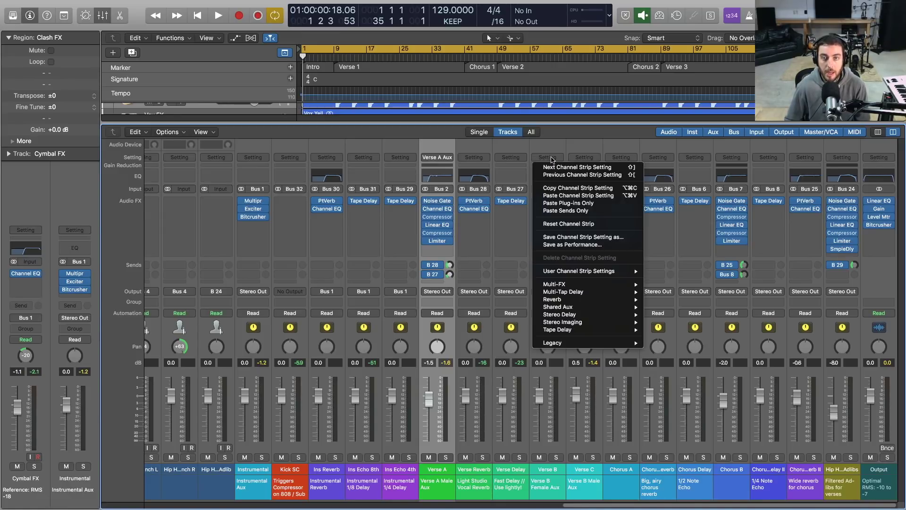
pyautogui.click(558, 204)
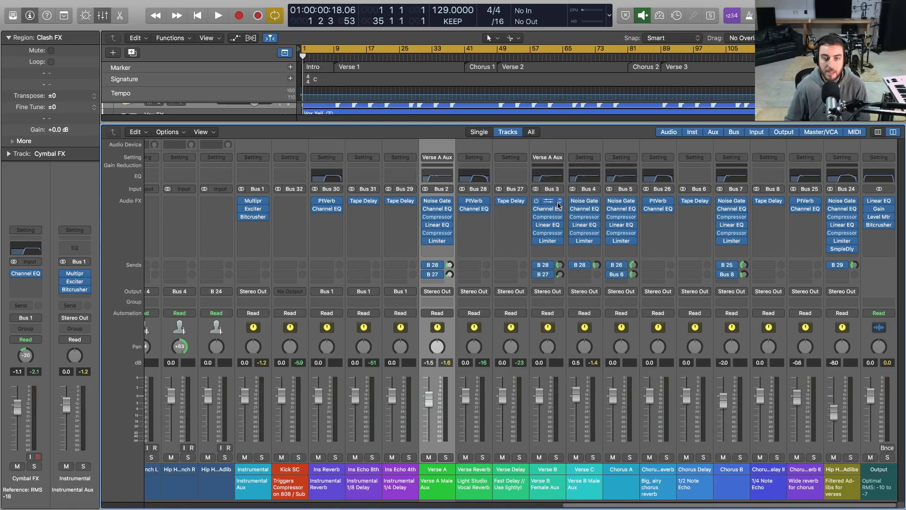
pyautogui.click(442, 159)
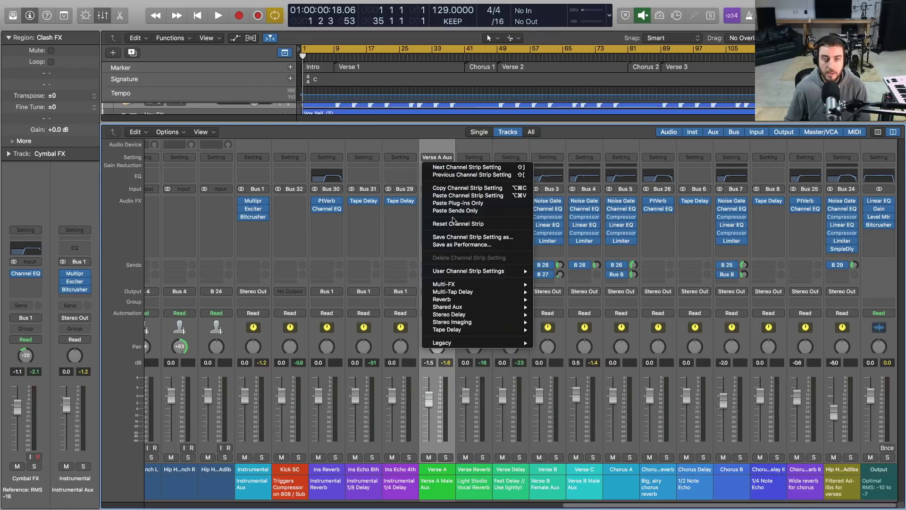
# Copy Verse A Aux's setting and paste only its plug-ins onto the Violent 808 Vocal Aux strip.
pyautogui.click(456, 191)
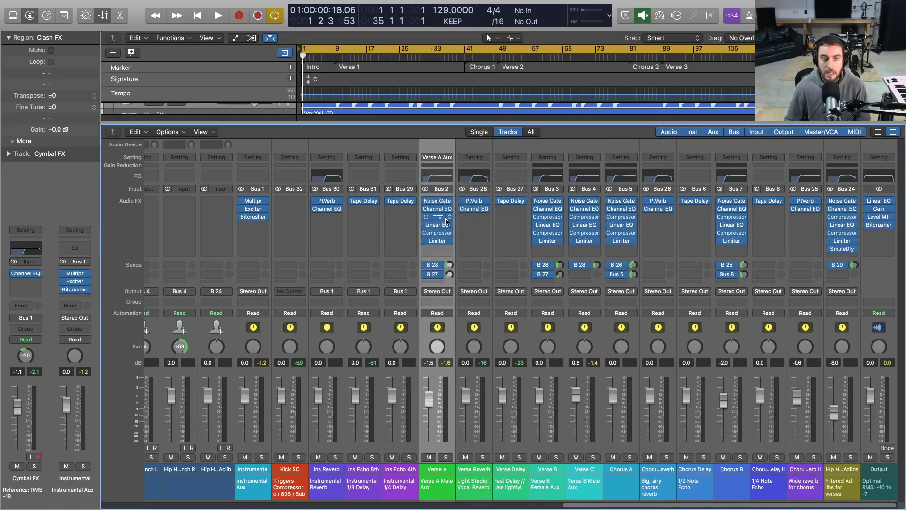
pyautogui.hotkey('ctrl', 'Up')
pyautogui.click(541, 45)
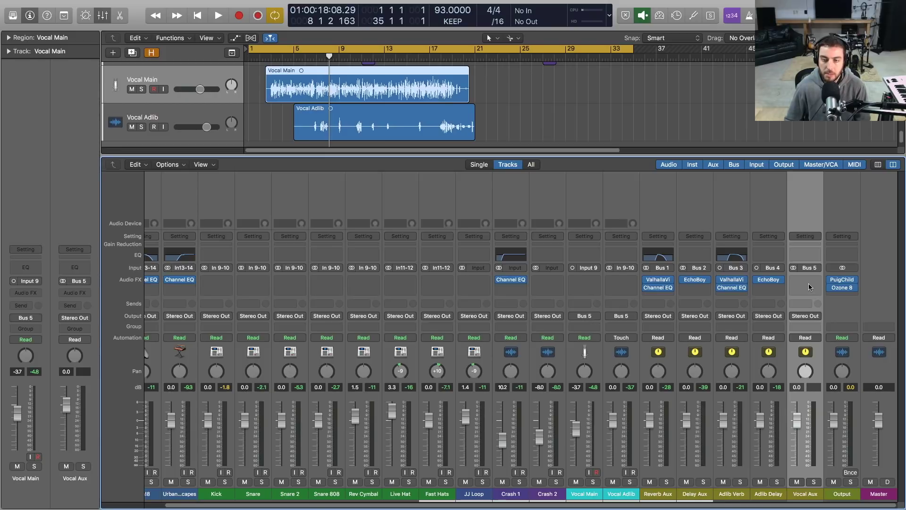
pyautogui.click(804, 238)
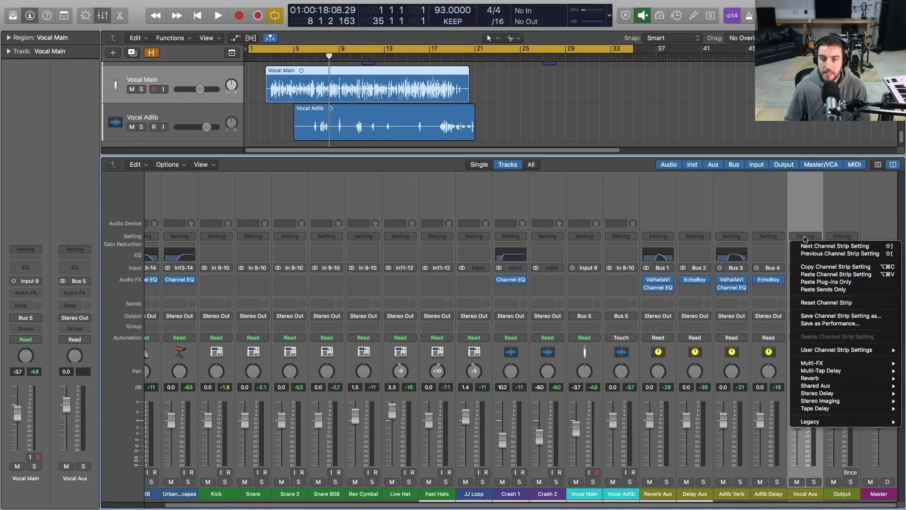
pyautogui.click(826, 284)
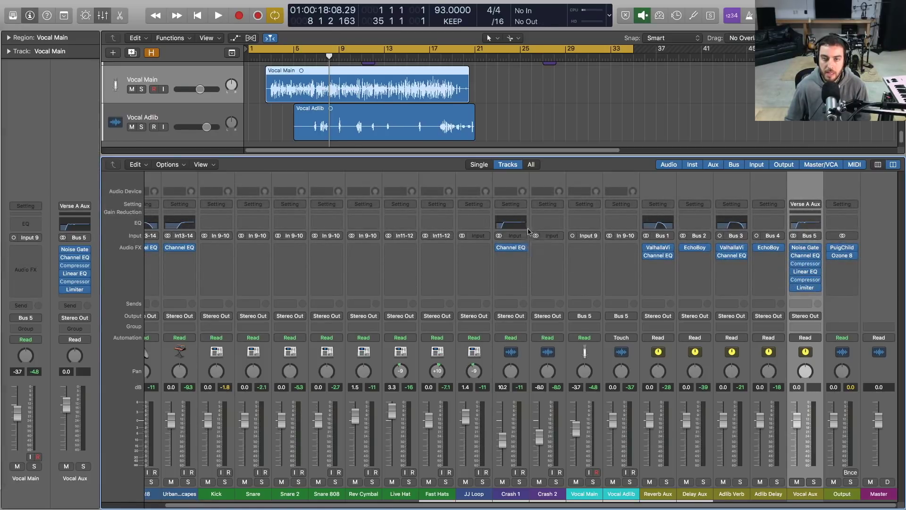
# Return to the 129 BPM song project's space and its Verse A Aux strip.
pyautogui.hotkey('ctrl', 'Up')
pyautogui.click(565, 45)
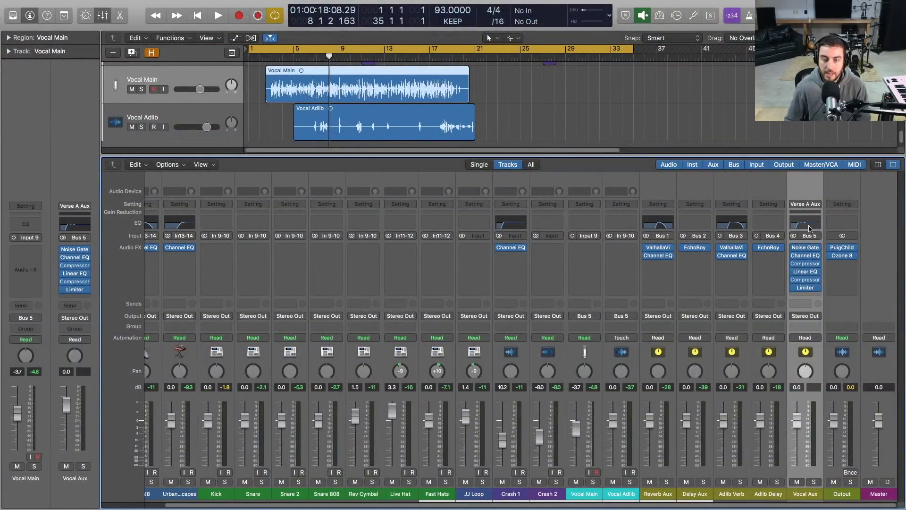
pyautogui.hotkey('ctrl', 'Up')
pyautogui.hotkey('ctrl', 'Up')
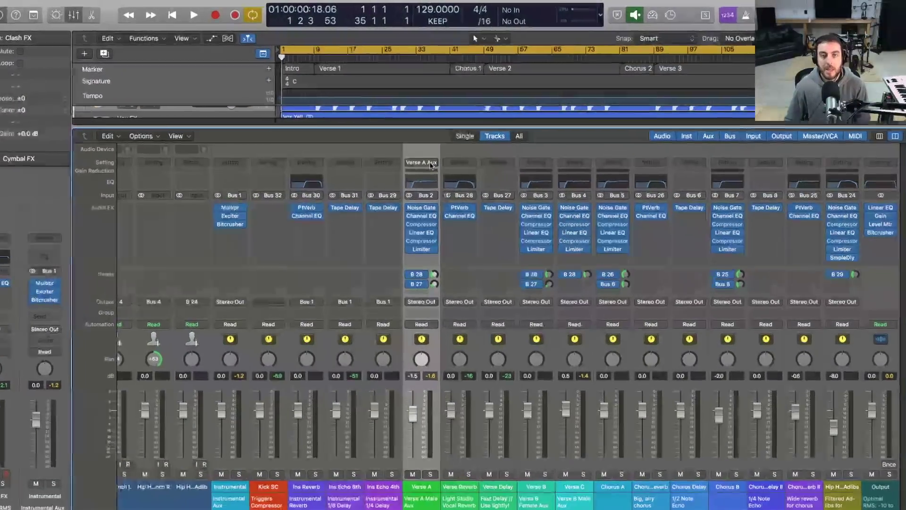
pyautogui.click(445, 158)
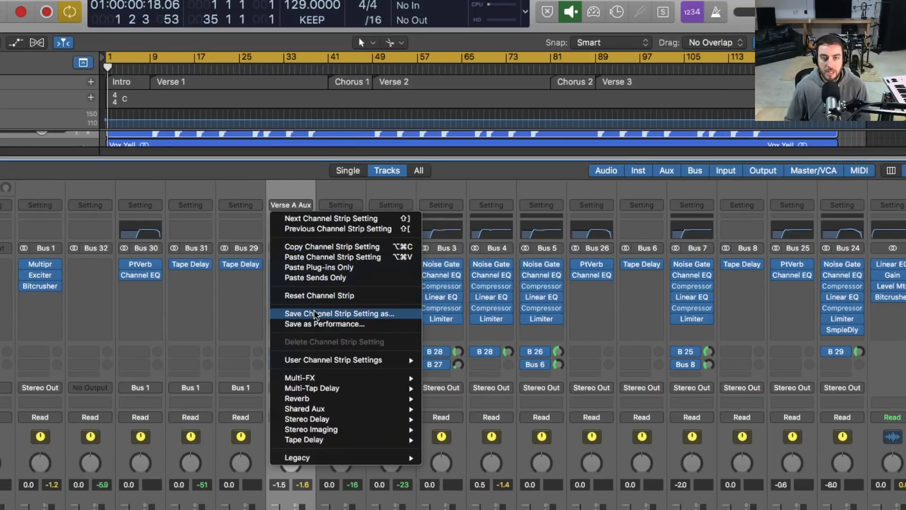
# Save the Verse A Aux setting in the Bus folder as 'Template One Verse A', then show the Violent 808 window.
pyautogui.click(315, 314)
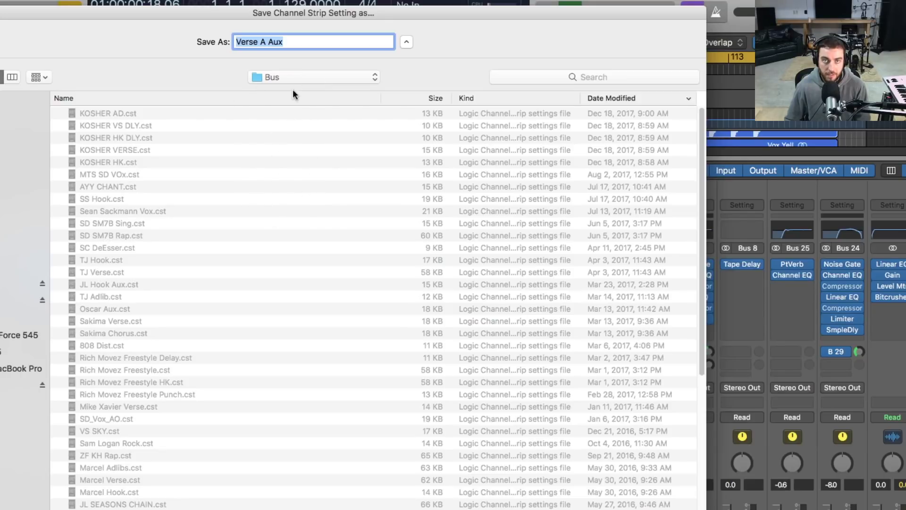
pyautogui.click(289, 80)
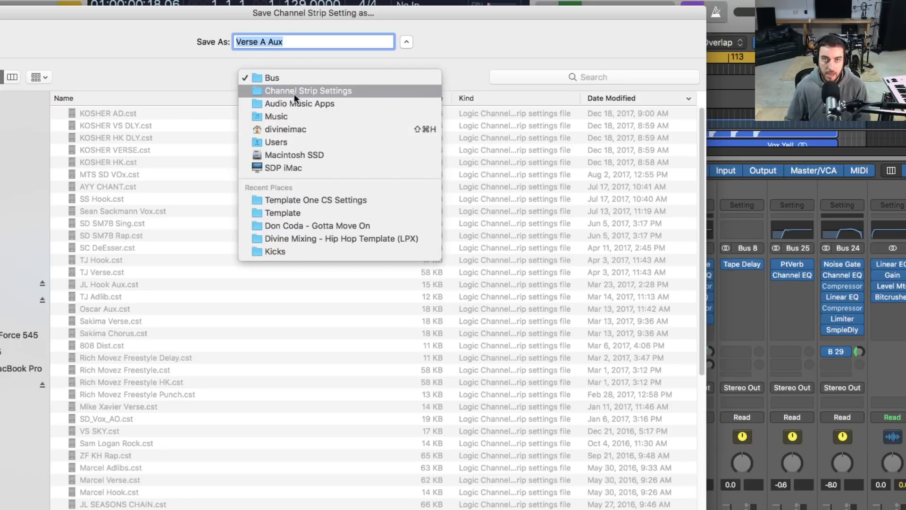
pyautogui.click(272, 77)
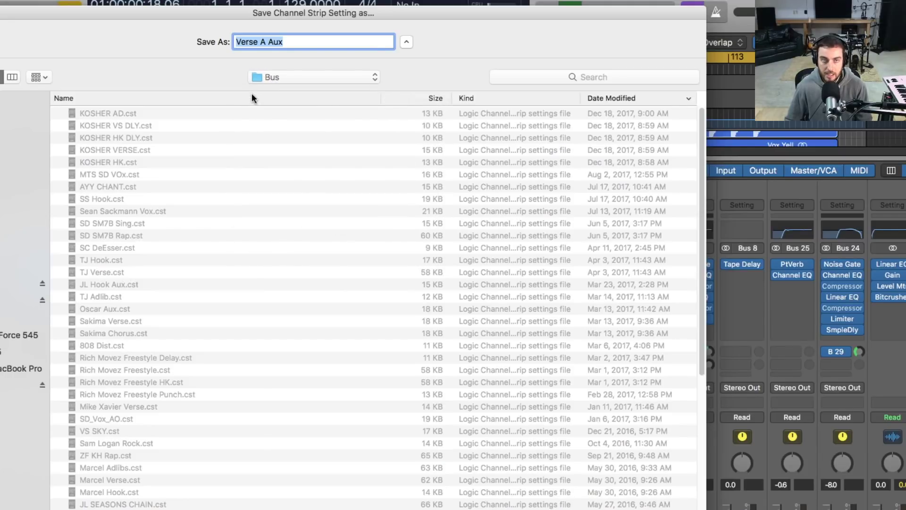
pyautogui.tripleClick(292, 36)
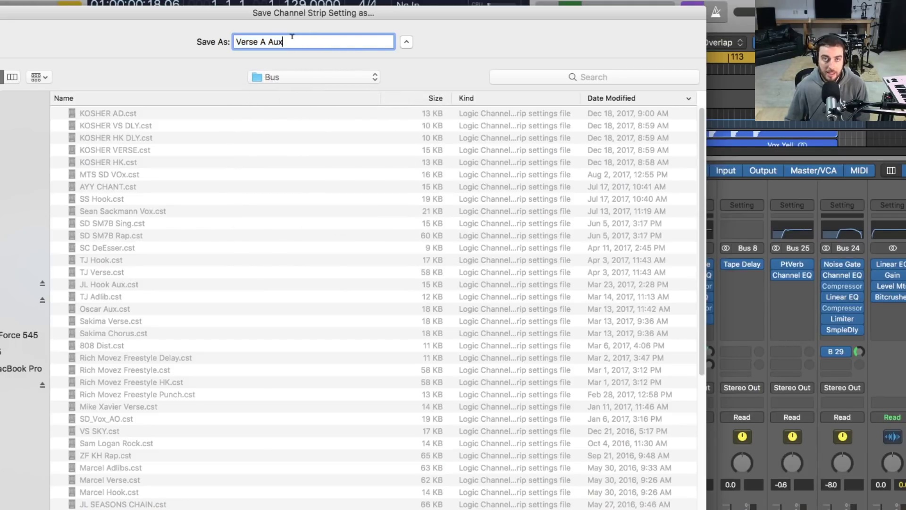
pyautogui.write('Templa')
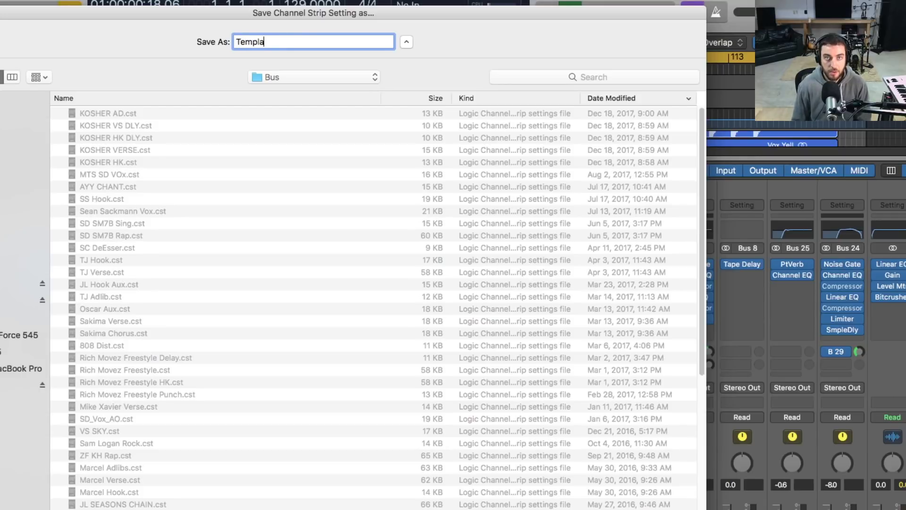
pyautogui.write('te One')
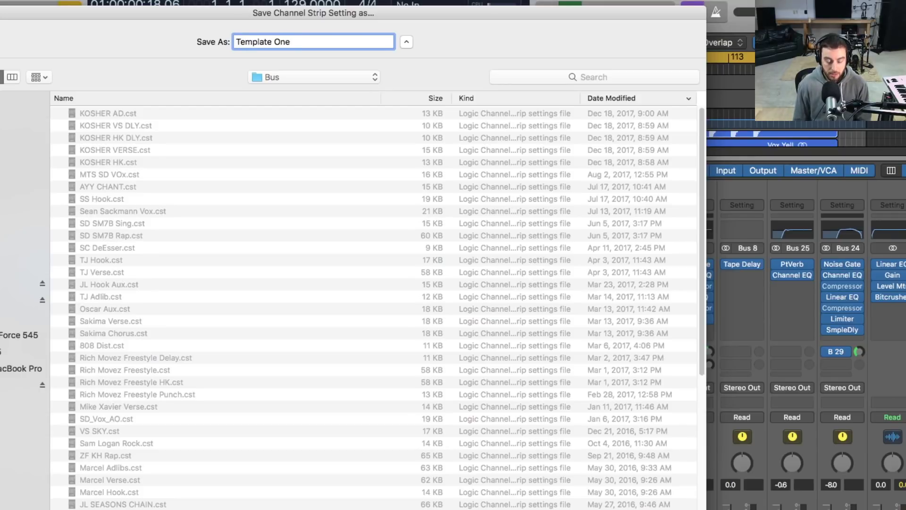
pyautogui.write(' Verse 1')
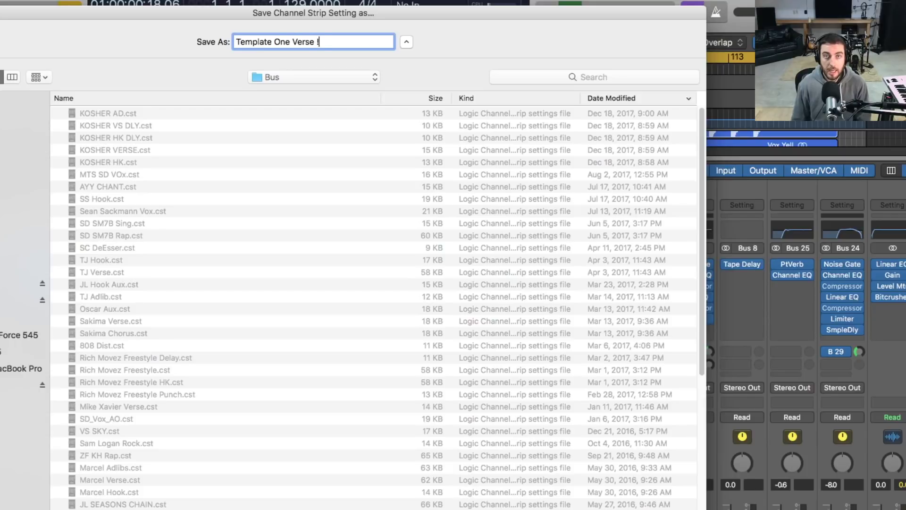
pyautogui.press('BackSpace')
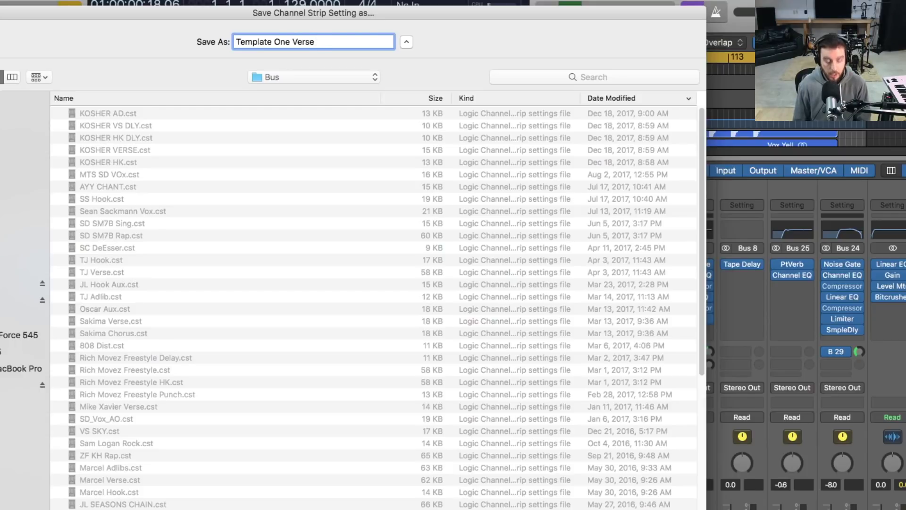
pyautogui.write('A')
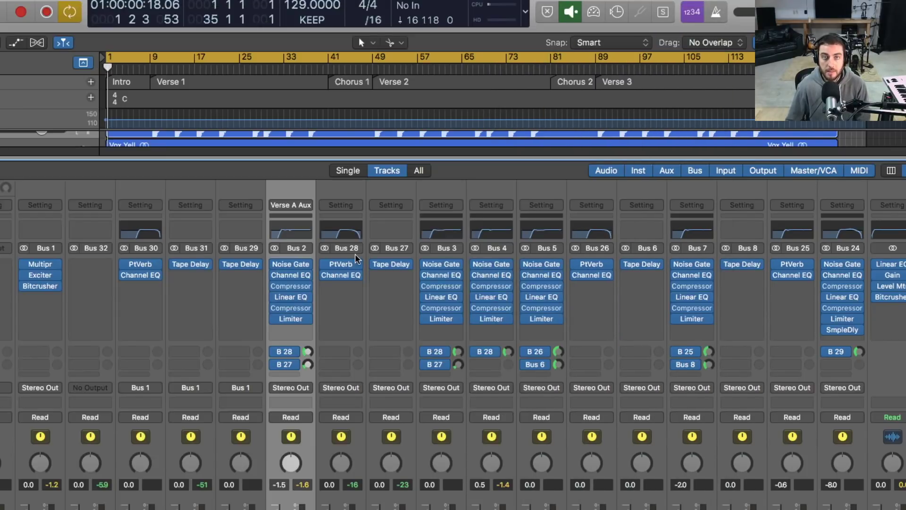
pyautogui.hotkey('ctrl', 'Down')
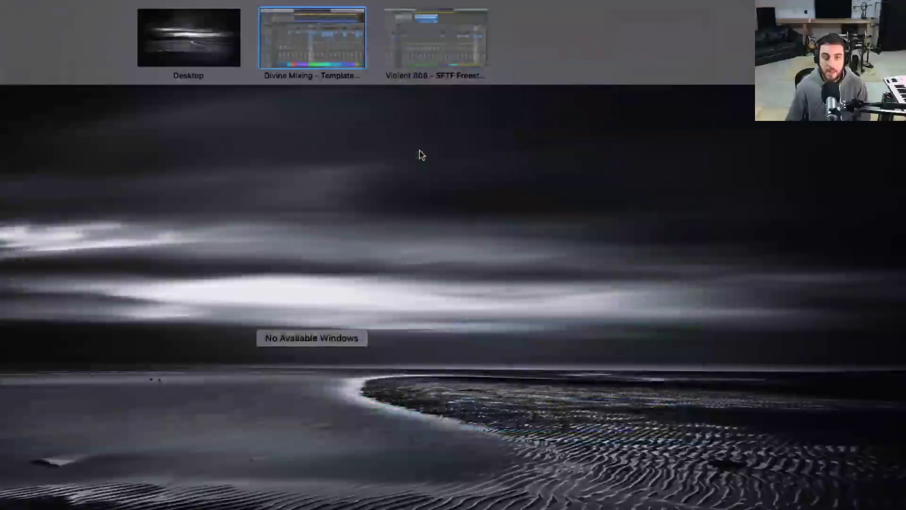
pyautogui.click(429, 36)
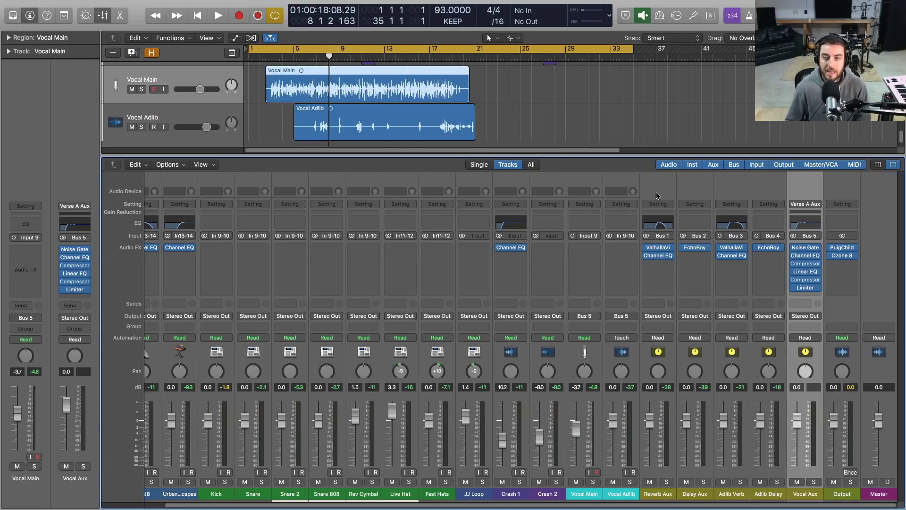
# Reset the Vocal Aux strip in the Violent 808 session, clearing its pasted plug-ins.
pyautogui.click(797, 206)
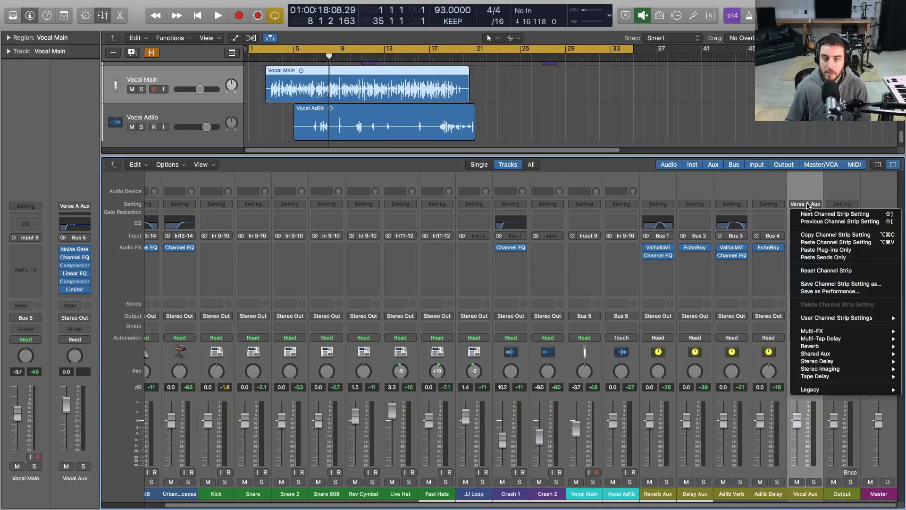
pyautogui.click(818, 270)
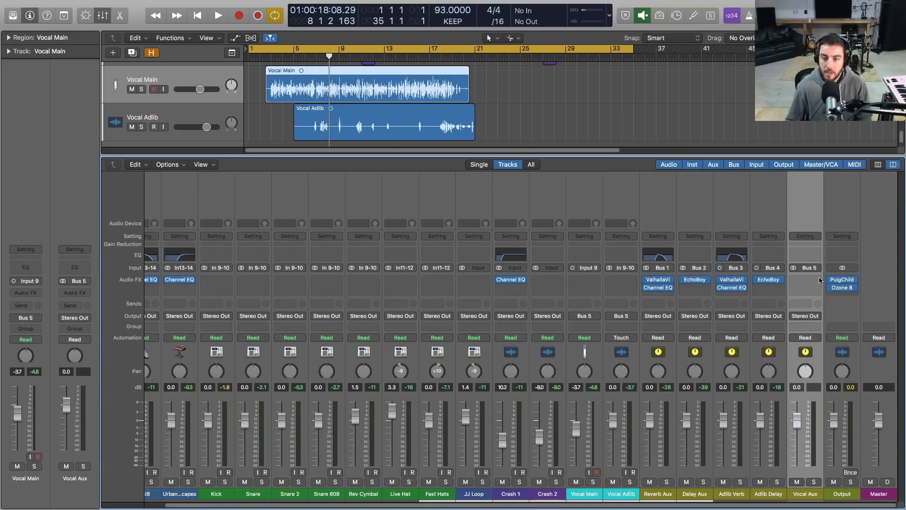
# Load Template One Verse A from User Channel Strip Settings onto Vocal Aux.
pyautogui.click(812, 236)
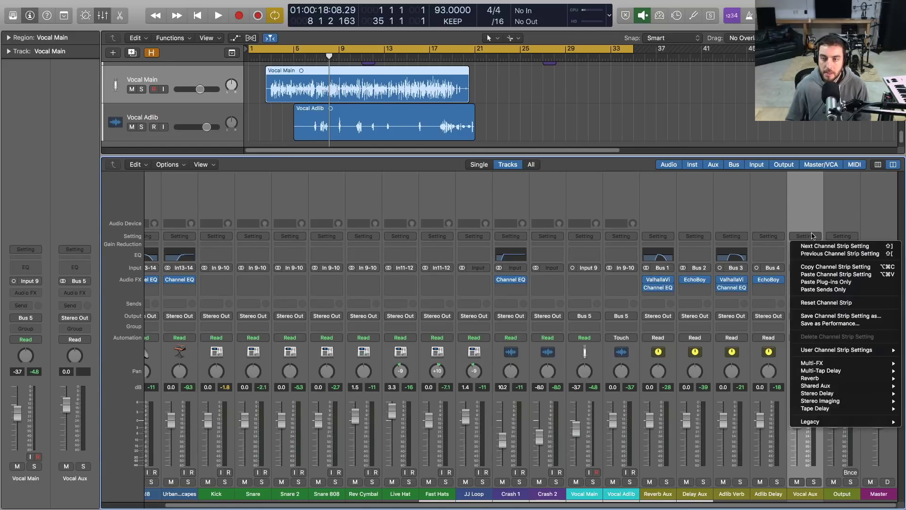
pyautogui.moveTo(820, 349)
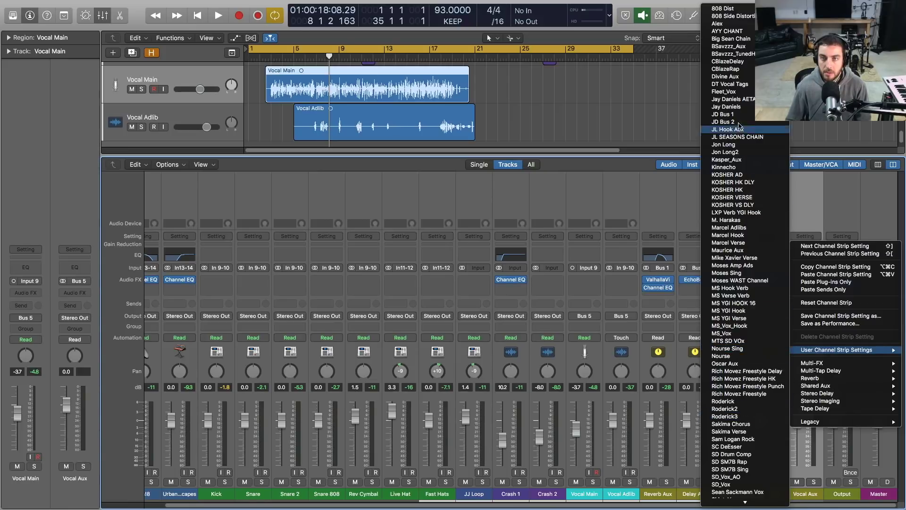
pyautogui.scroll(-5, 740, 490)
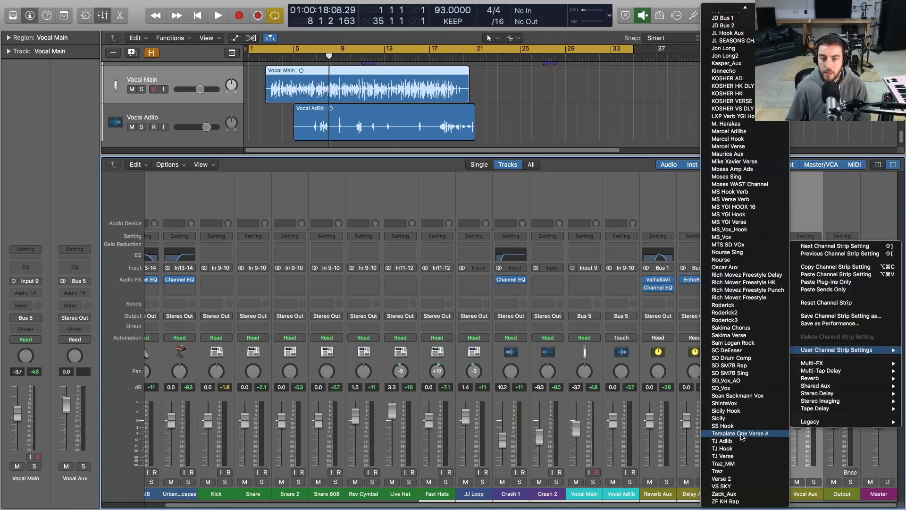
pyautogui.click(742, 434)
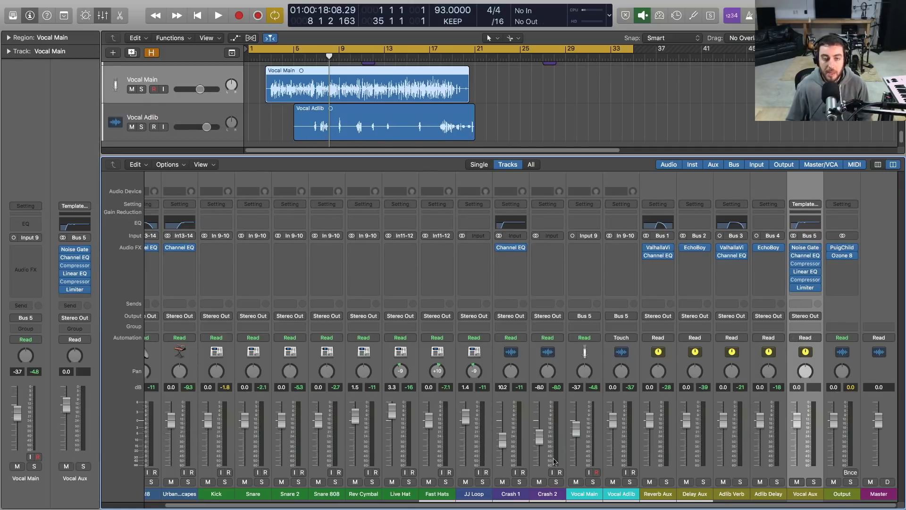
# Scroll the 129 BPM project's mixer to the 808 Bass strip and bring up its setting options.
pyautogui.moveTo(476, 506); pyautogui.dragTo(333, 508)
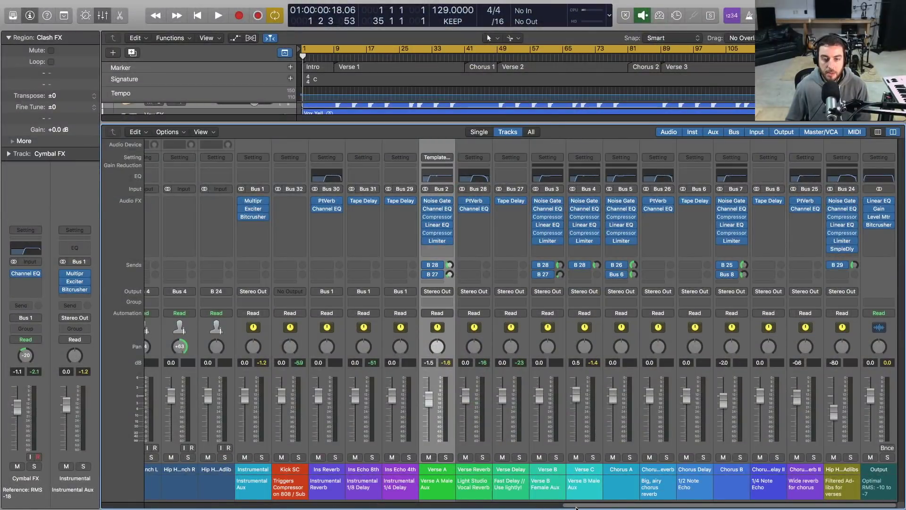
pyautogui.moveTo(576, 508); pyautogui.dragTo(158, 508)
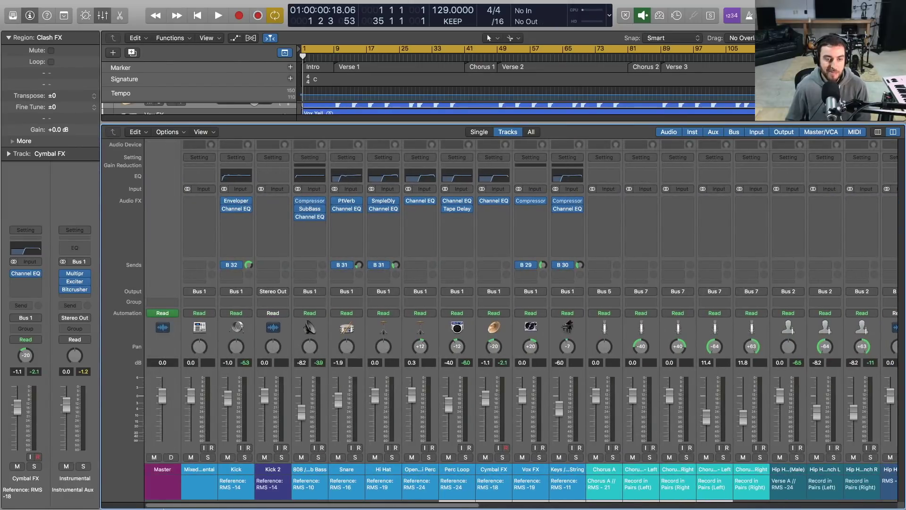
pyautogui.click(238, 495)
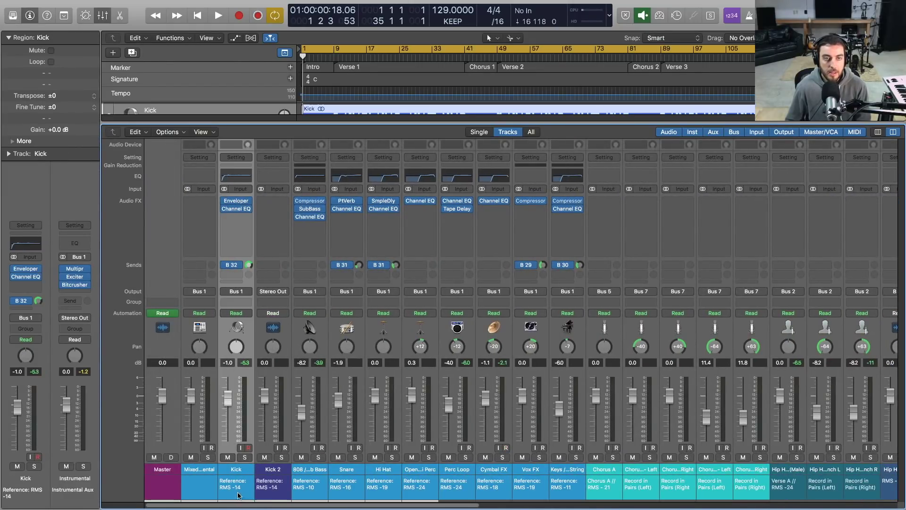
pyautogui.press('Down')
pyautogui.press('Down')
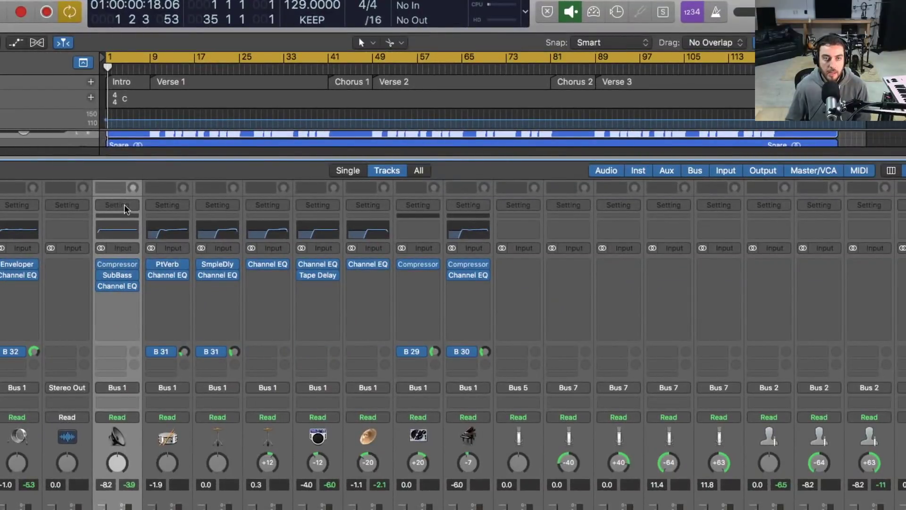
pyautogui.click(207, 185)
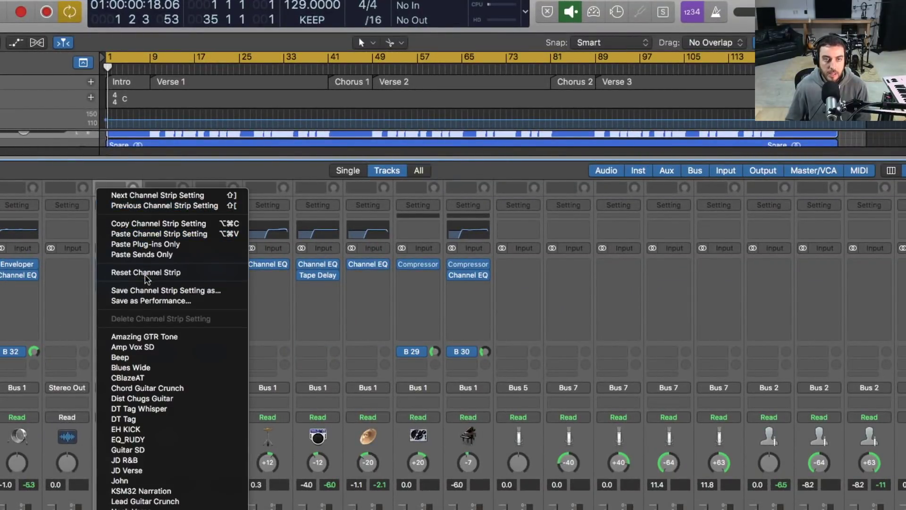
# Save the 808 Bass strip's setting as 'Template One 808' in the Track folder.
pyautogui.click(151, 290)
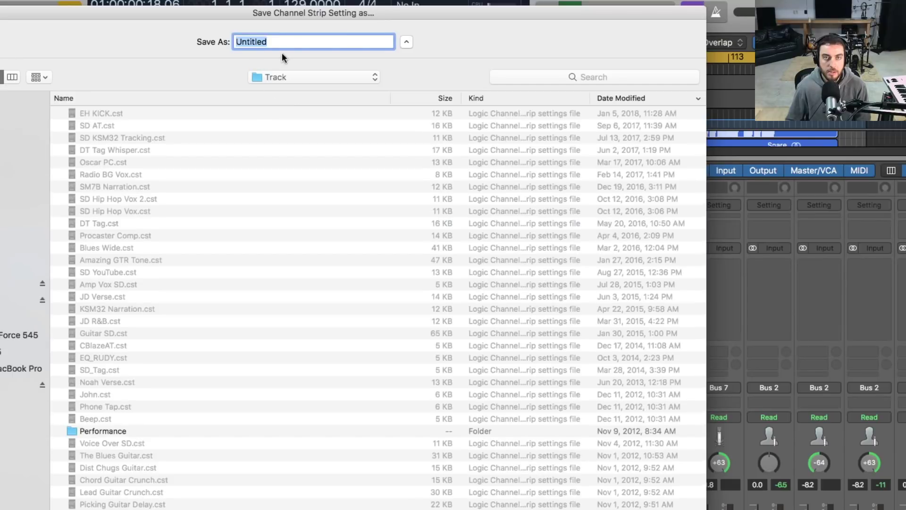
pyautogui.write('Template')
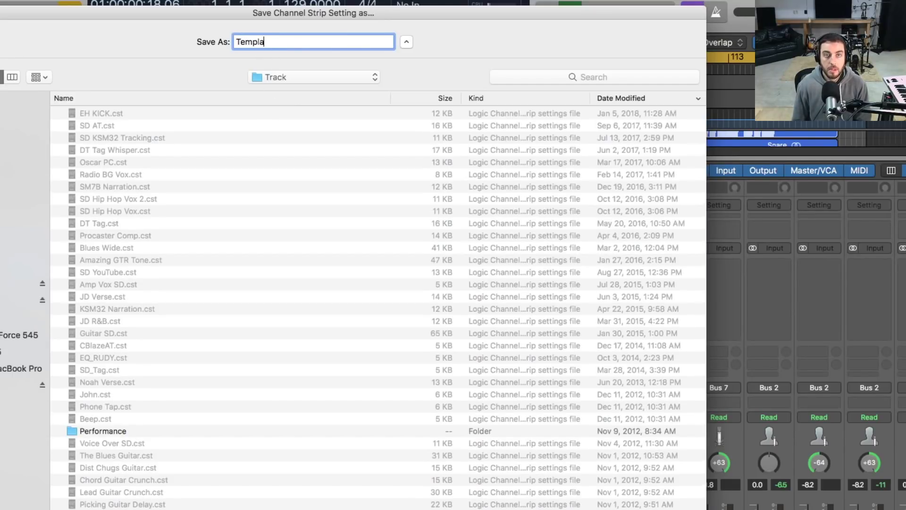
pyautogui.click(292, 81)
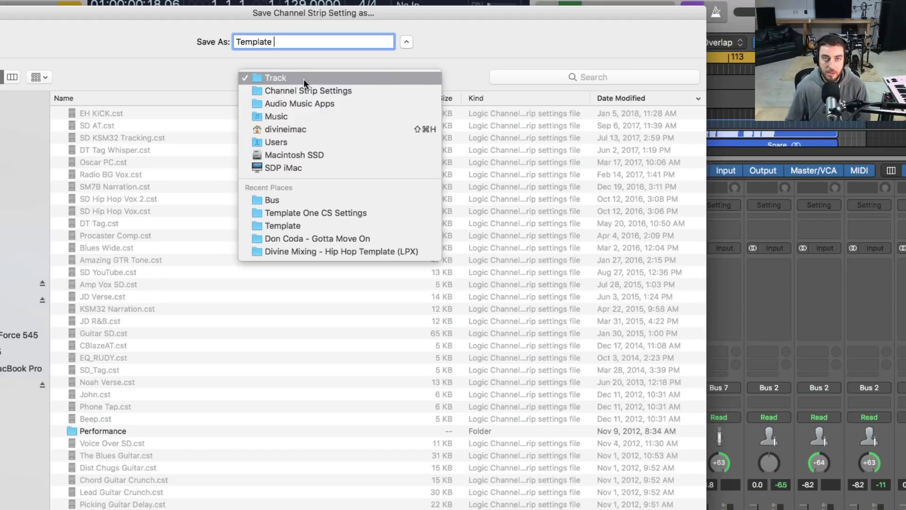
pyautogui.click(304, 78)
pyautogui.write('One ')
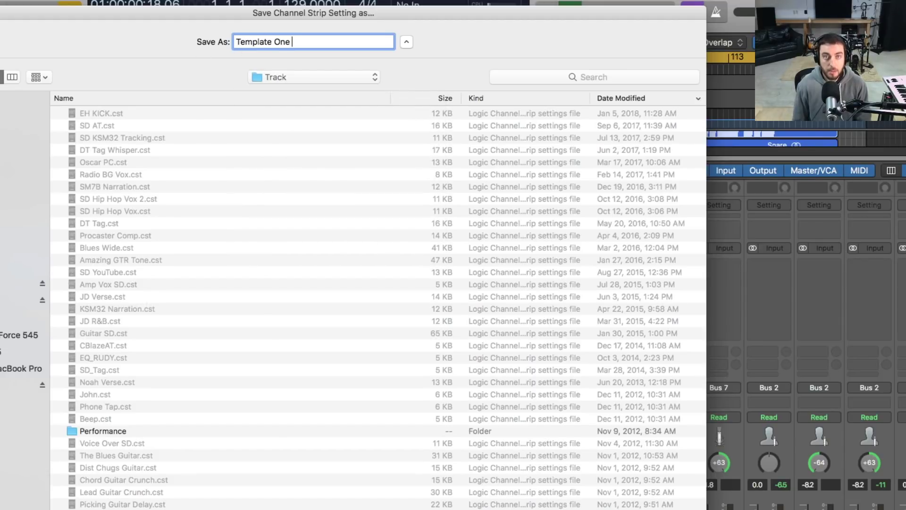
pyautogui.write('808')
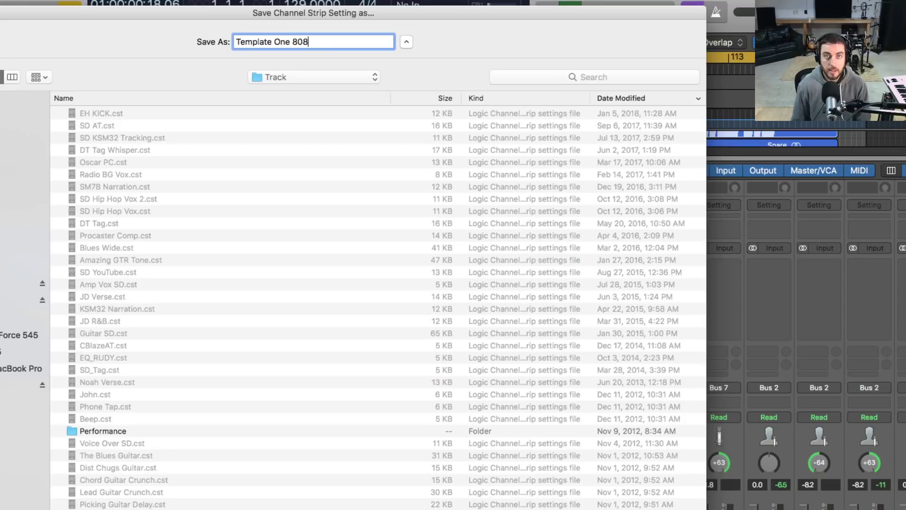
pyautogui.press('Return')
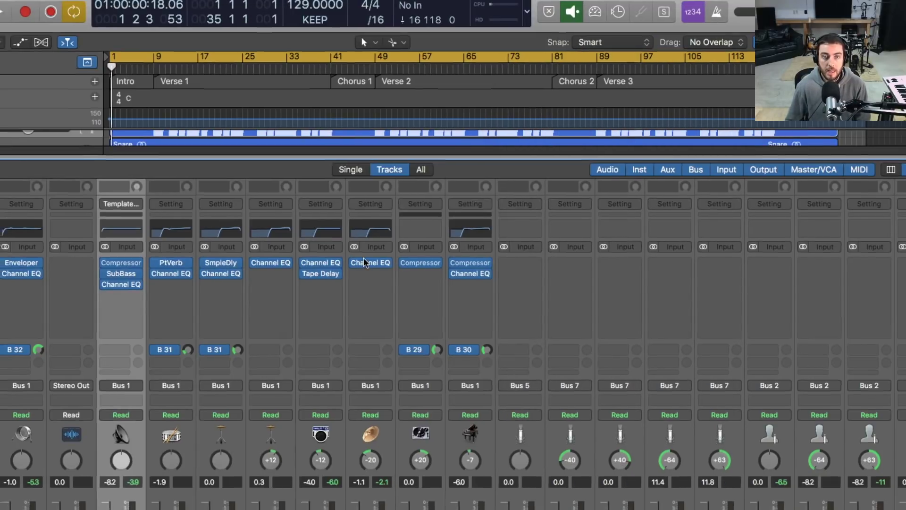
# Return to the 93 BPM Violent 808 session, deselect the vocal region and hide the mixer.
pyautogui.hotkey('ctrl', 'Up')
pyautogui.hotkey('ctrl', 'Right')
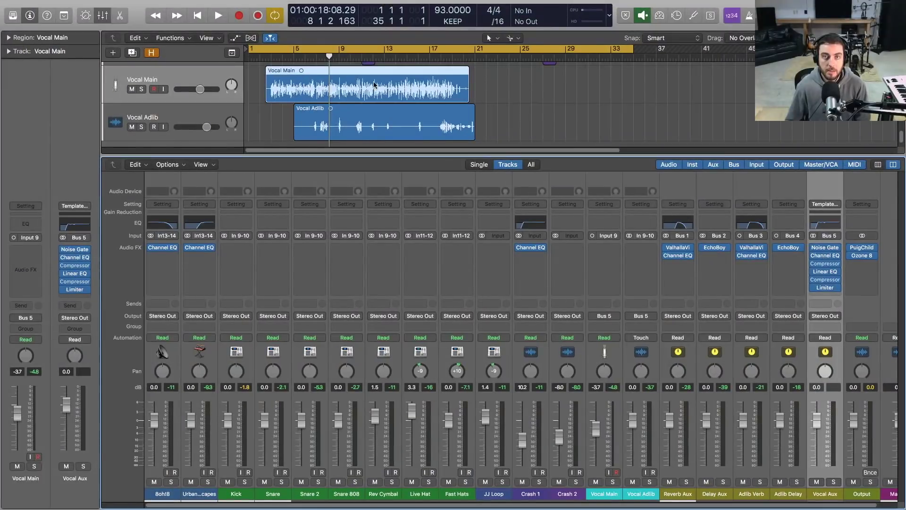
pyautogui.click(484, 122)
pyautogui.scroll(10, 484, 122)
pyautogui.press('x')
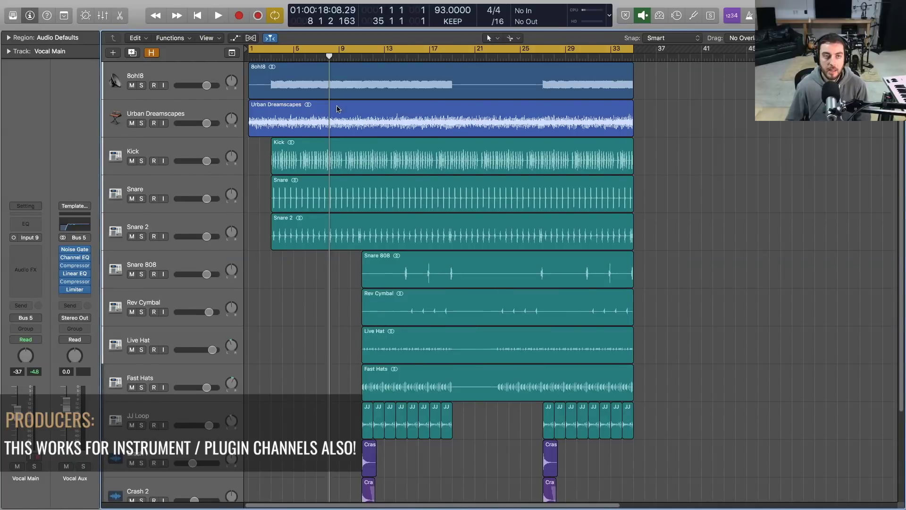
pyautogui.click(192, 76)
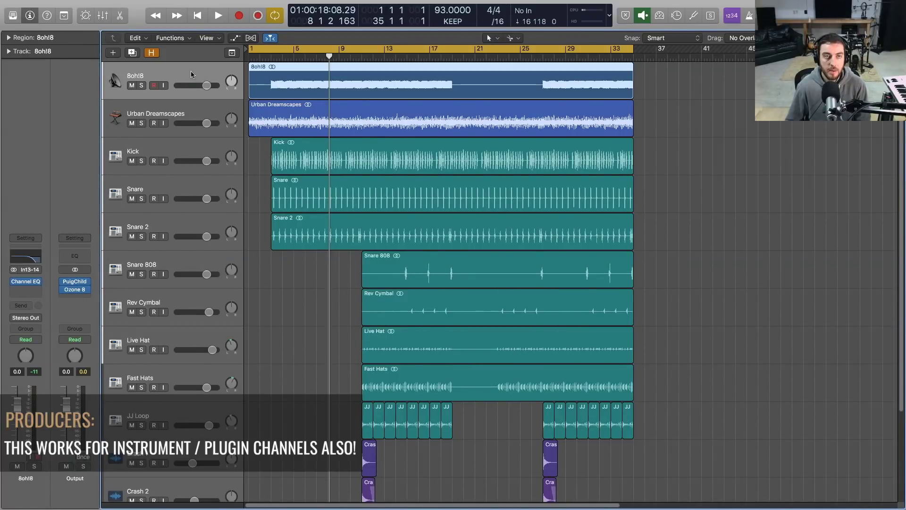
# Load Template One 808 onto the 8oh!8 track, then show the mixer again.
pyautogui.click(26, 238)
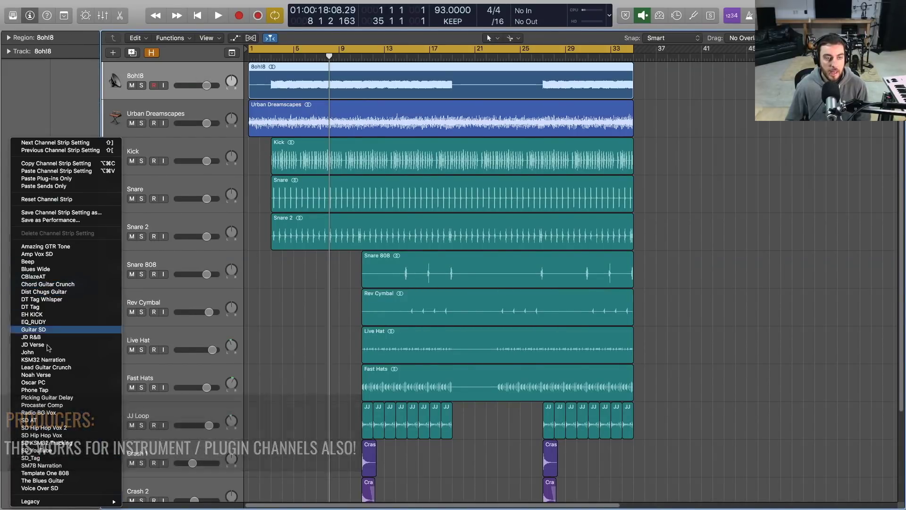
pyautogui.click(62, 473)
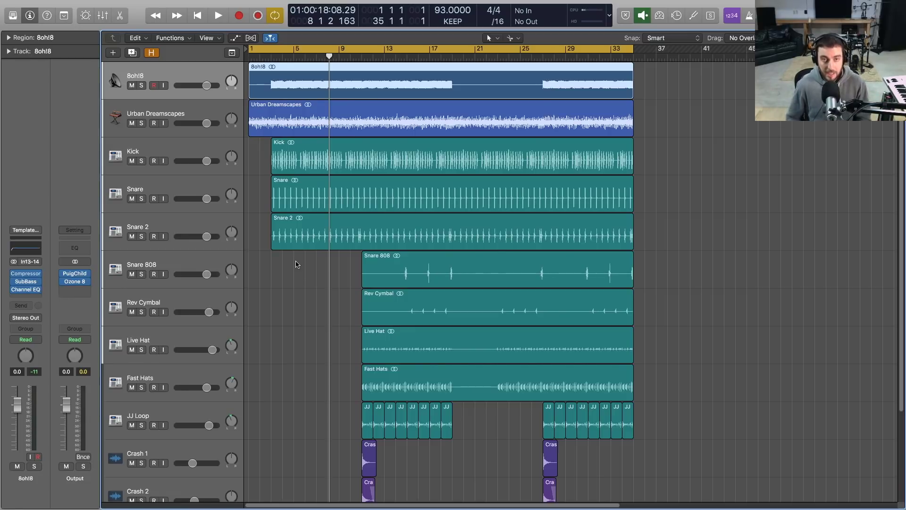
pyautogui.press('x')
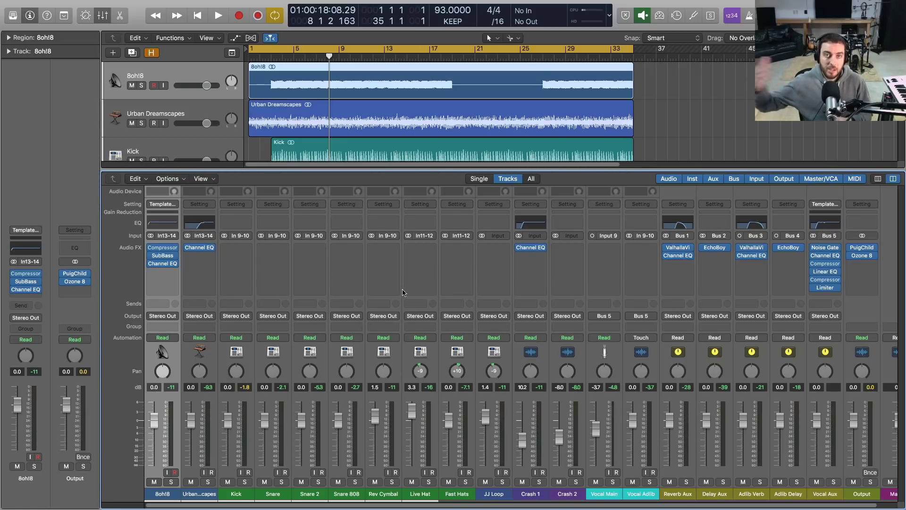
pyautogui.click(382, 204)
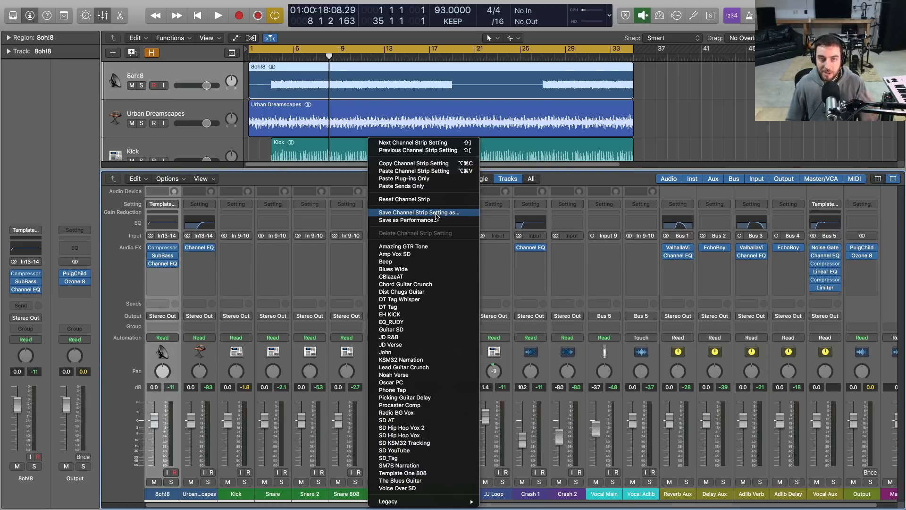
pyautogui.click(521, 289)
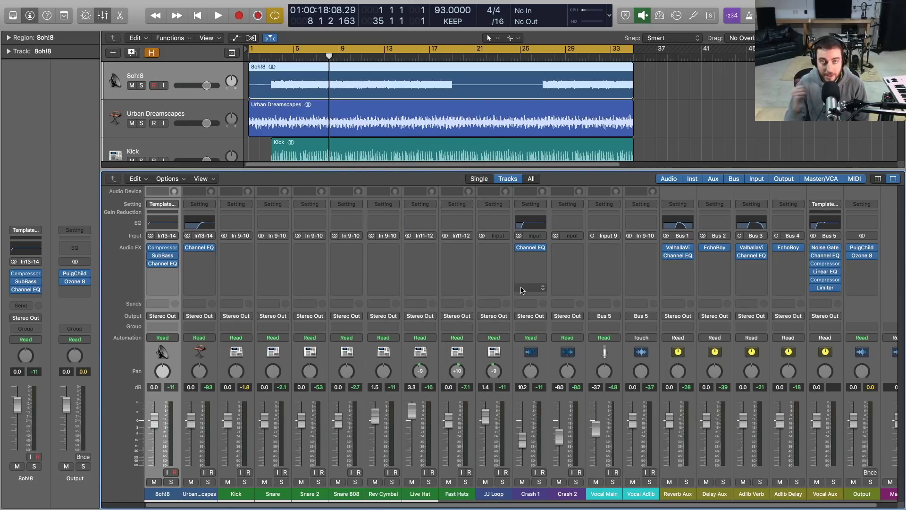